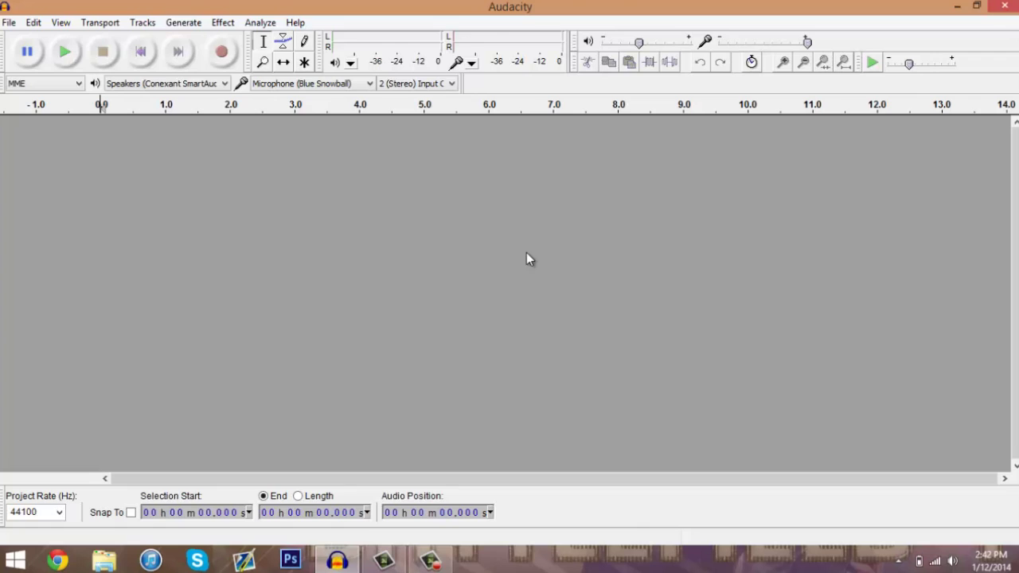
Keep the Blue Snowball microphone as the recording input device
{"action": "left_click", "coordinate": [365, 85]}
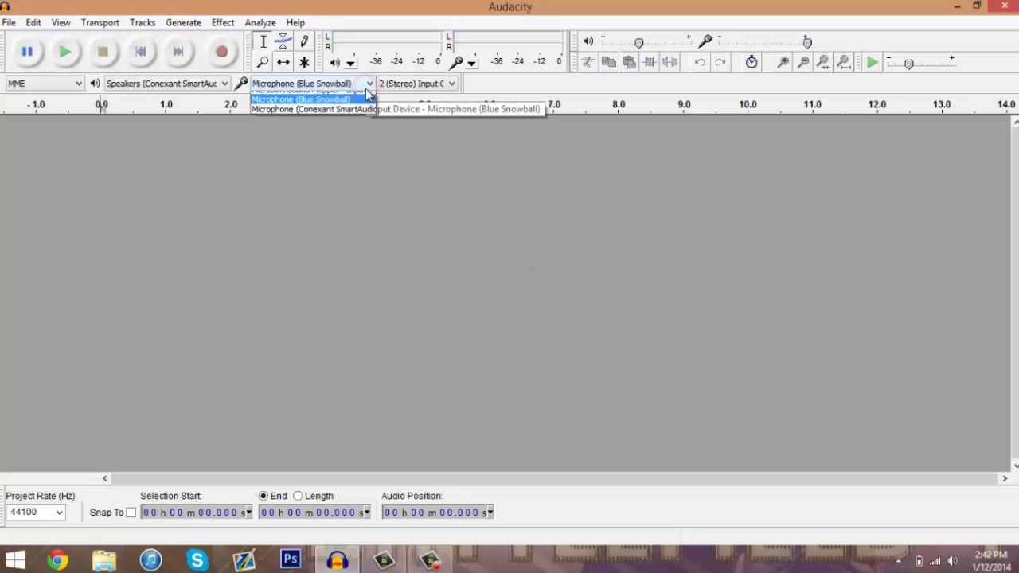
{"action": "left_click", "coordinate": [244, 83]}
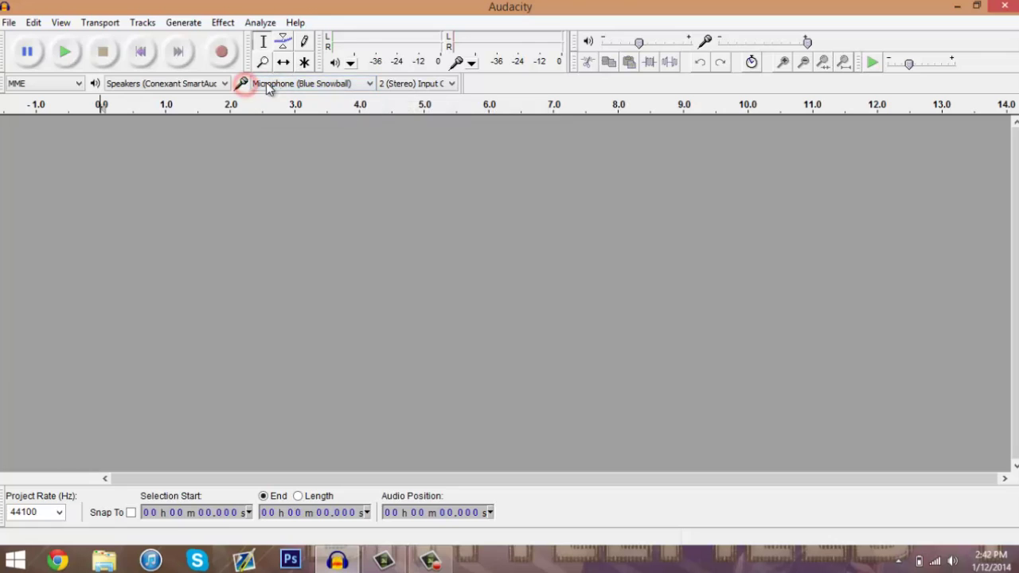
{"action": "left_click", "coordinate": [272, 82]}
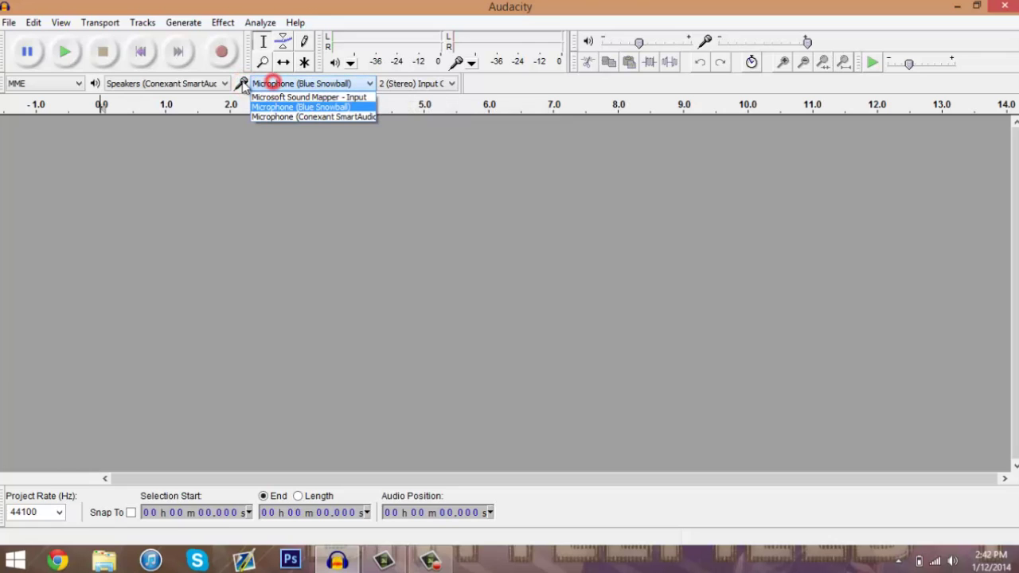
{"action": "left_click", "coordinate": [362, 106]}
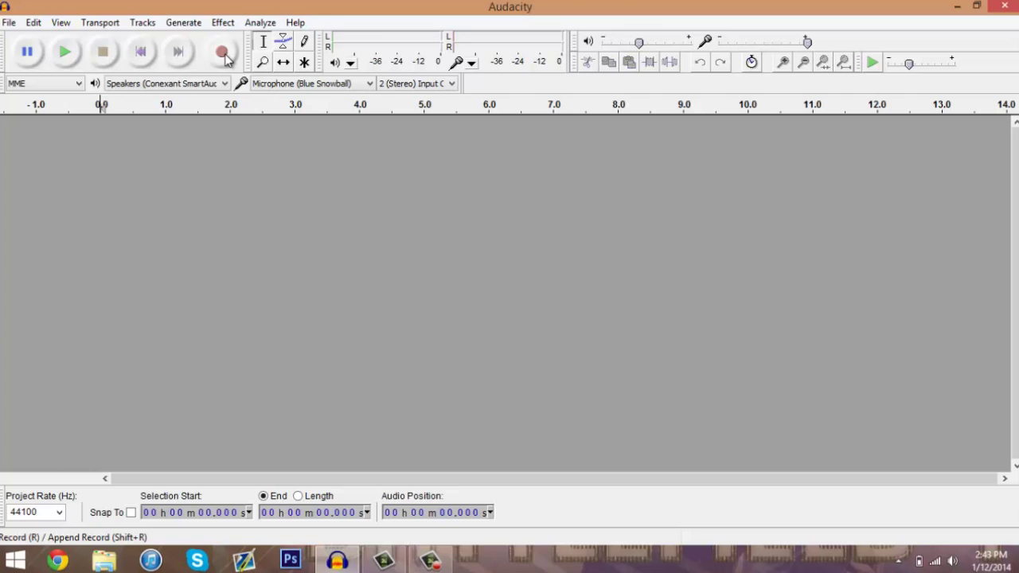
Record about 12 seconds of voice, then select the silent first five seconds
{"action": "left_click", "coordinate": [223, 54]}
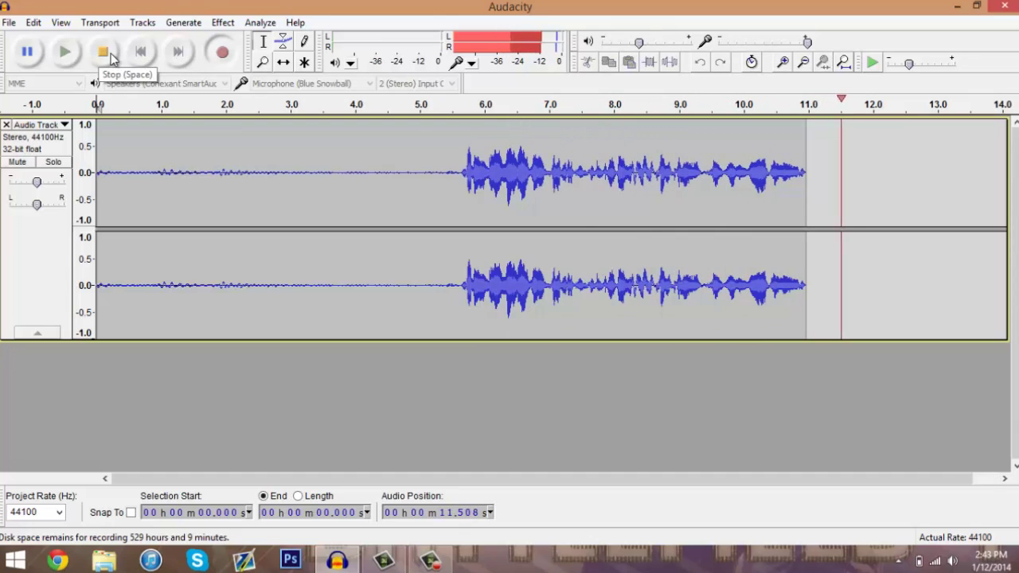
{"action": "left_click", "coordinate": [111, 57]}
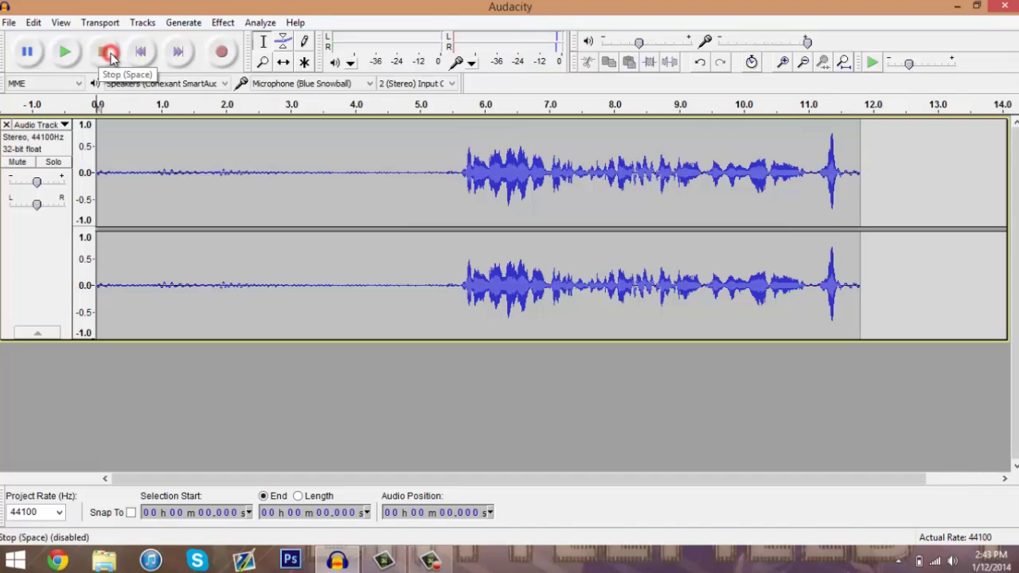
{"action": "left_click", "coordinate": [425, 168]}
{"action": "left_click_drag", "start_coordinate": [425, 168], "coordinate": [89, 159]}
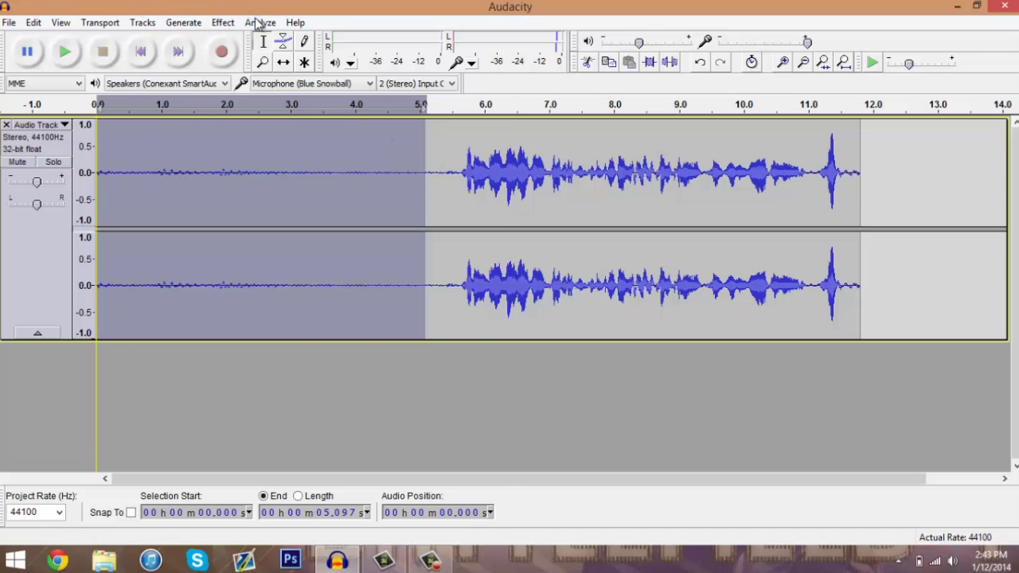
Get a noise profile in Noise Removal from the selected silence, then select the whole track
{"action": "left_click", "coordinate": [222, 22]}
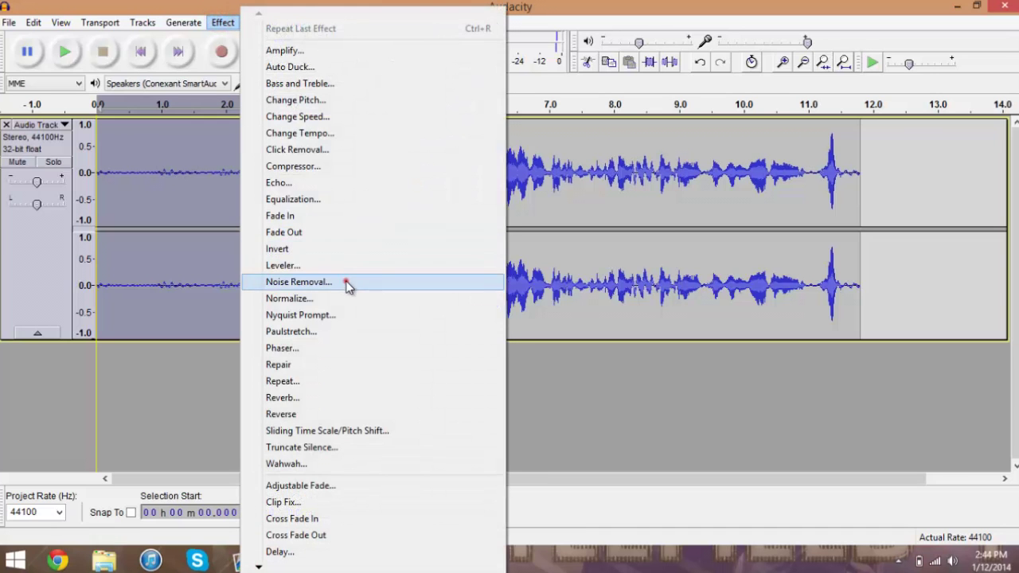
{"action": "left_click", "coordinate": [344, 283]}
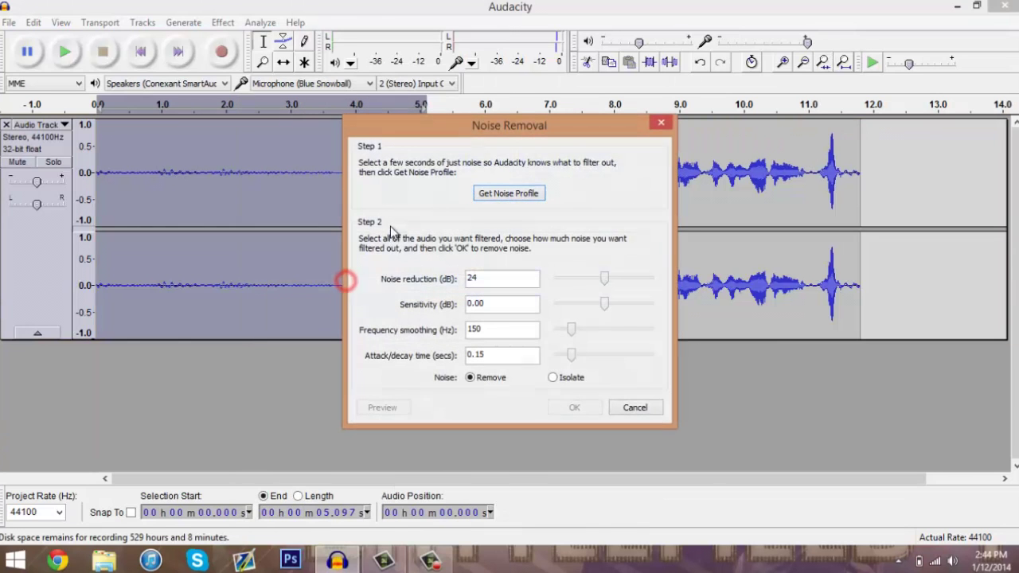
{"action": "left_click", "coordinate": [508, 194]}
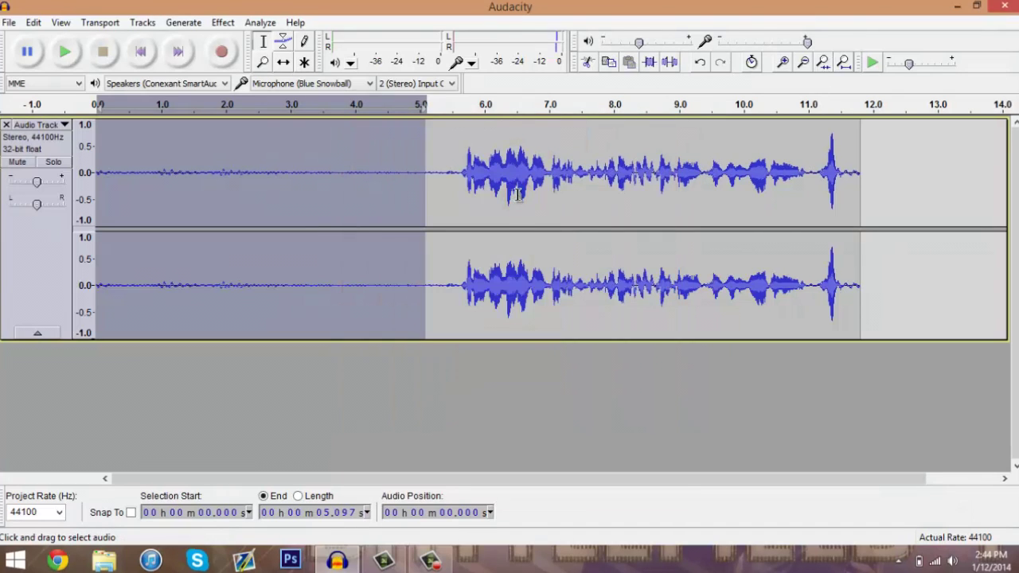
{"action": "key", "text": "ctrl+a"}
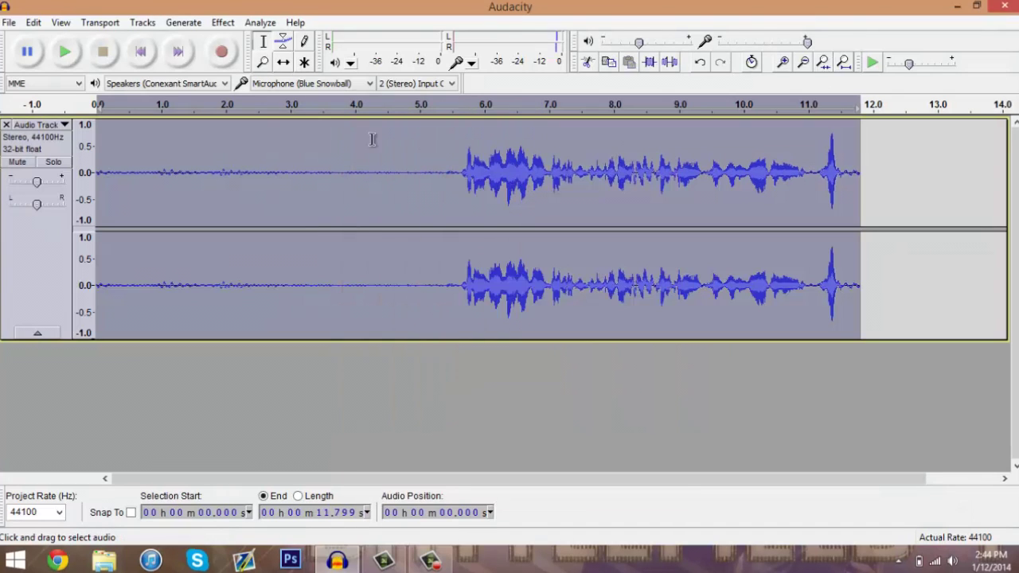
Apply Noise Removal with the stored profile to the entire recording
{"action": "left_click", "coordinate": [221, 24]}
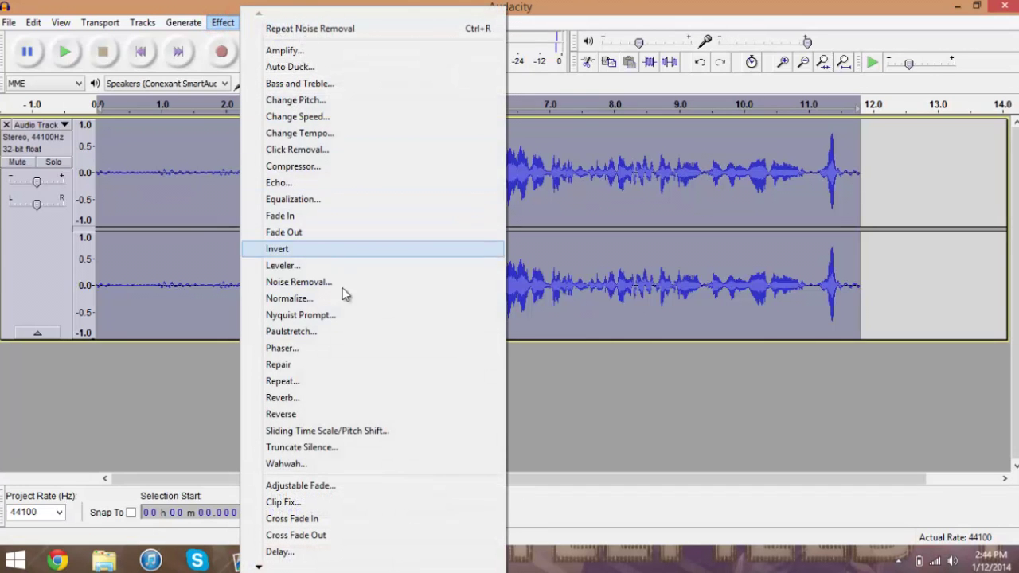
{"action": "left_click", "coordinate": [344, 285]}
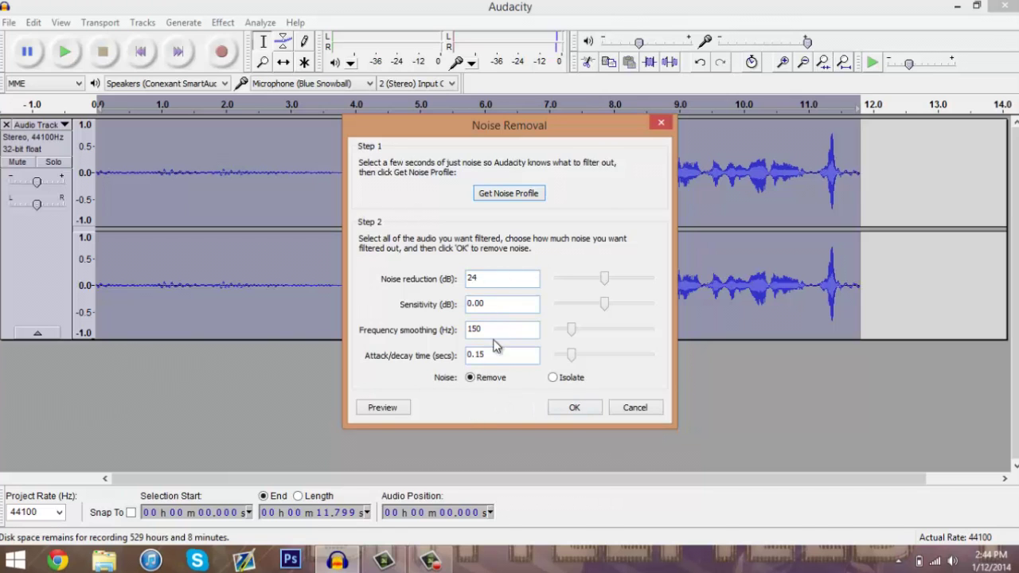
{"action": "left_click", "coordinate": [573, 409]}
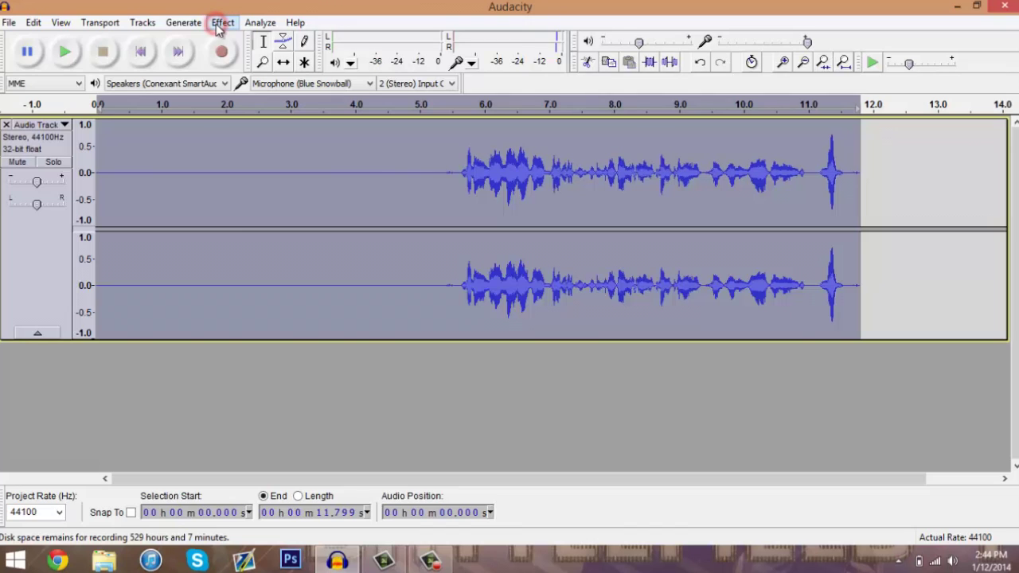
Normalize the whole track to a maximum amplitude of -0.5 dB
{"action": "left_click", "coordinate": [220, 25]}
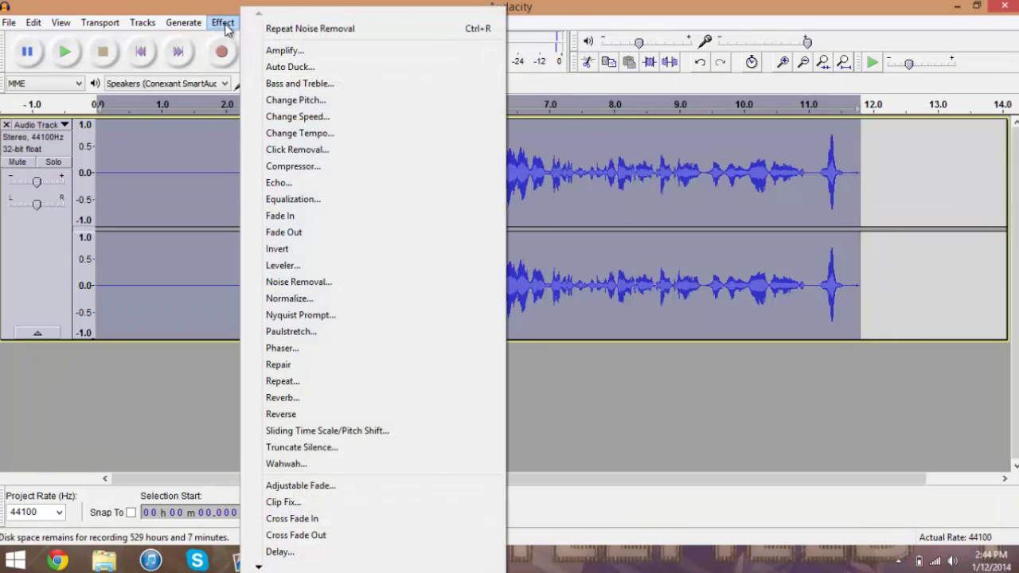
{"action": "left_click", "coordinate": [344, 302]}
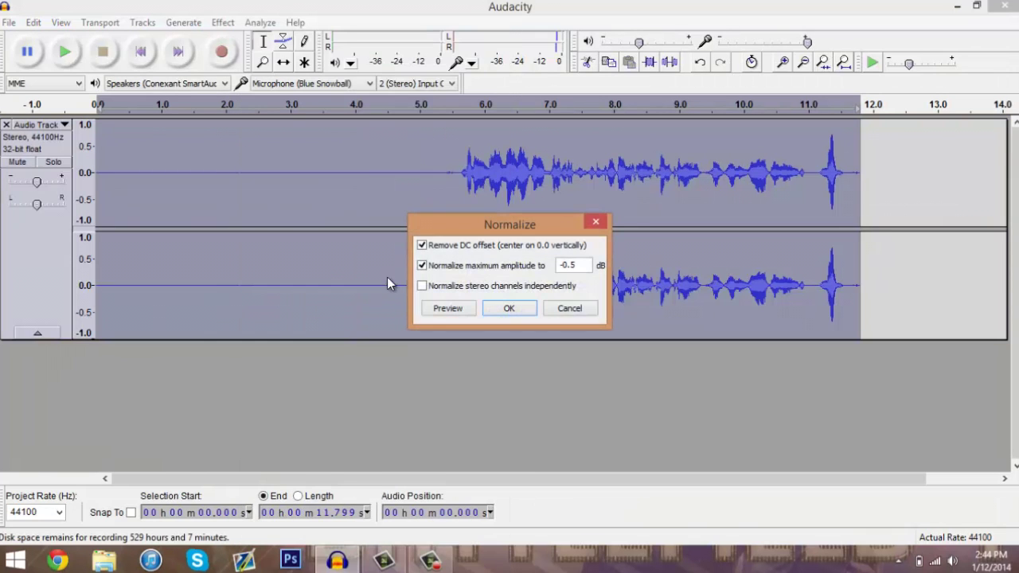
{"action": "double_click", "coordinate": [570, 266]}
{"action": "type", "text": "-0.5"}
{"action": "left_click", "coordinate": [519, 304]}
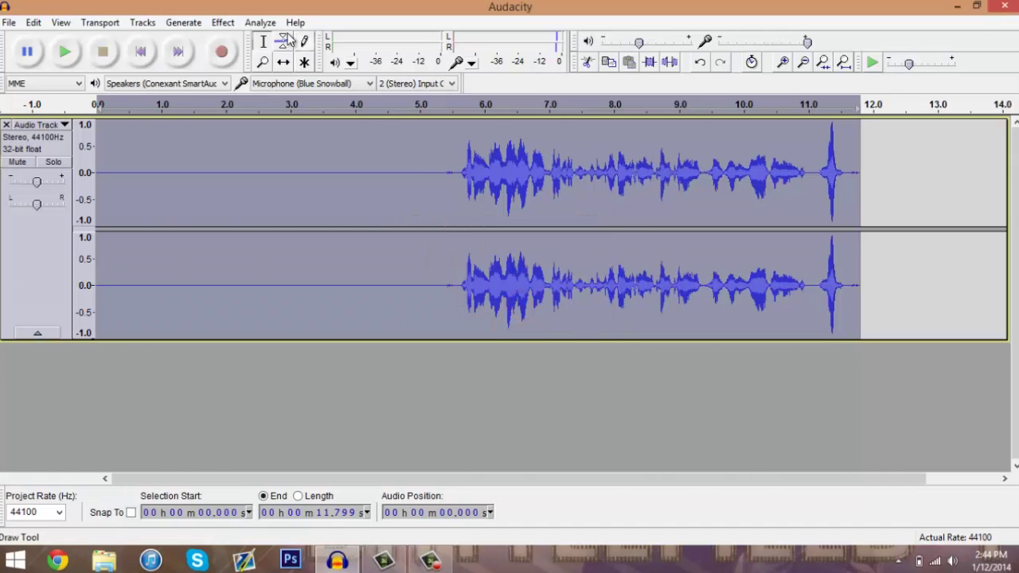
Apply the Compressor with a -12 dB threshold and 2:1 ratio
{"action": "left_click", "coordinate": [224, 23]}
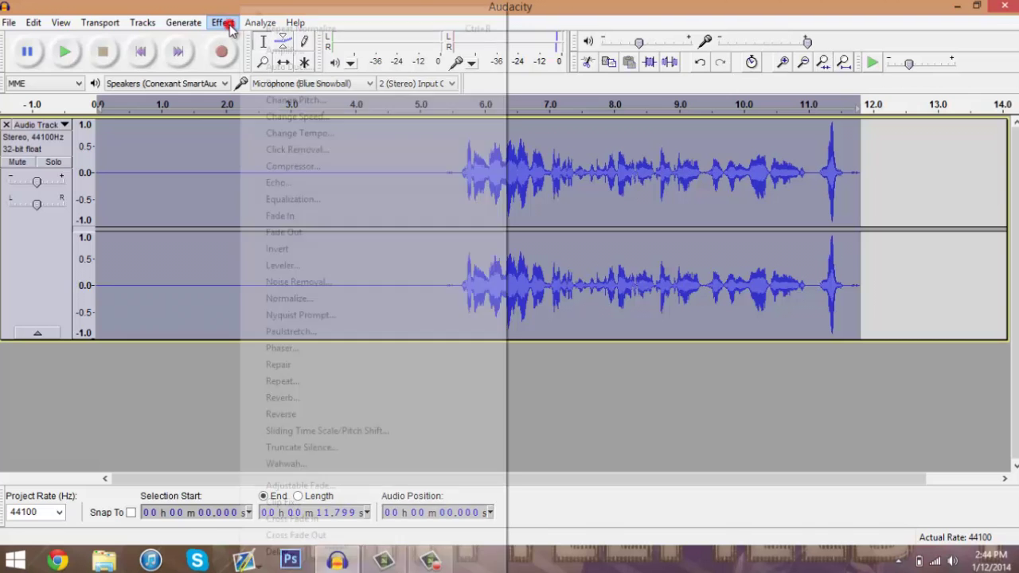
{"action": "left_click", "coordinate": [319, 166]}
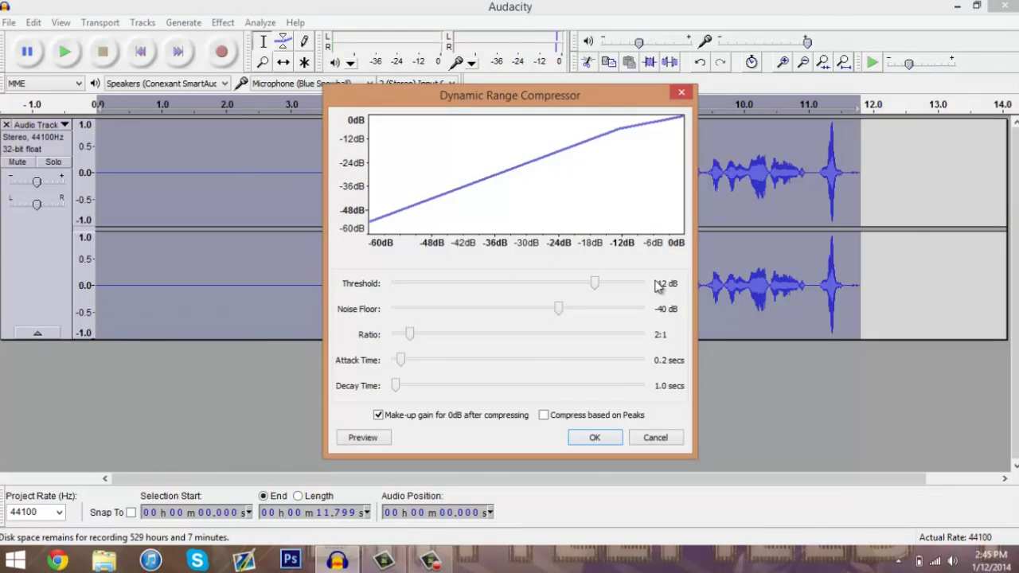
{"action": "left_click", "coordinate": [584, 437]}
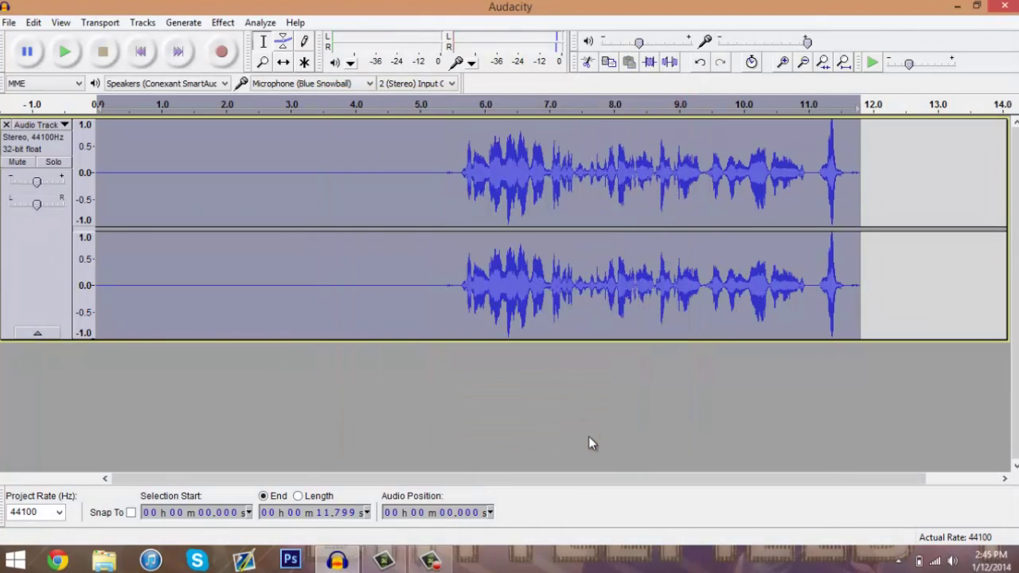
Lower the system volume and play the processed track from about 5.3 seconds
{"action": "left_click", "coordinate": [444, 283]}
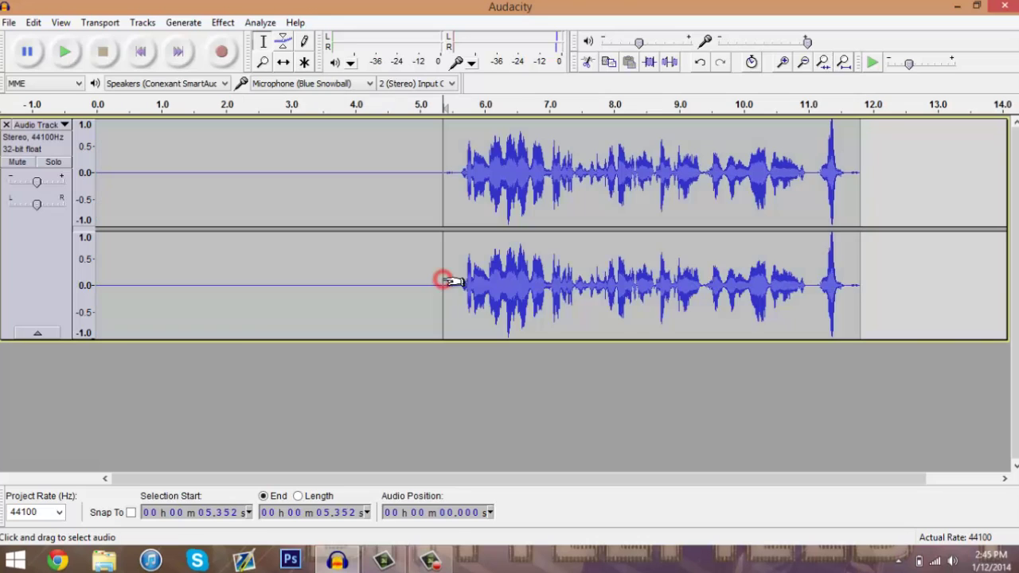
{"action": "left_click", "coordinate": [434, 289]}
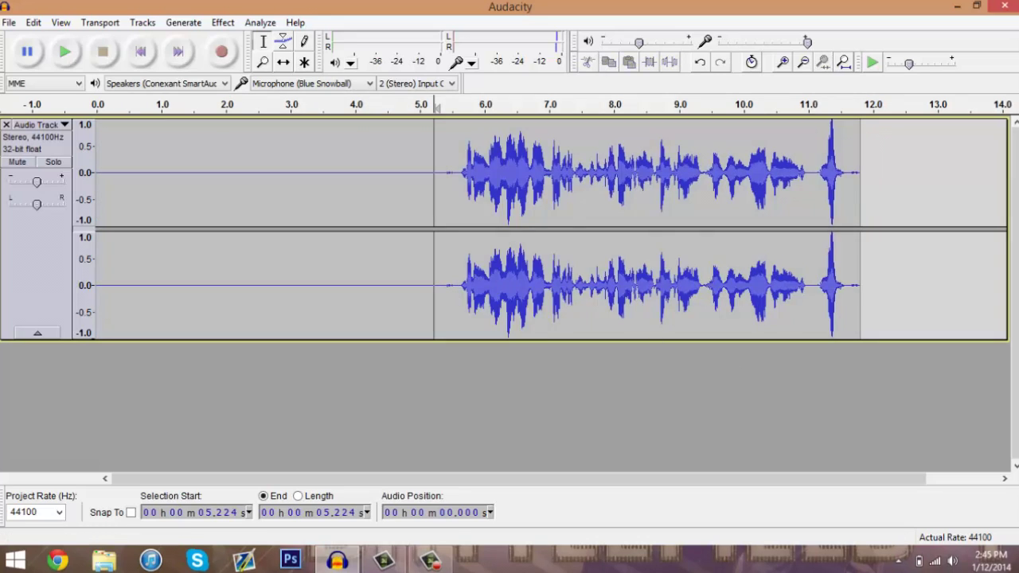
{"action": "left_click", "coordinate": [953, 561]}
{"action": "left_click_drag", "start_coordinate": [956, 418], "coordinate": [956, 456]}
{"action": "left_click", "coordinate": [810, 565]}
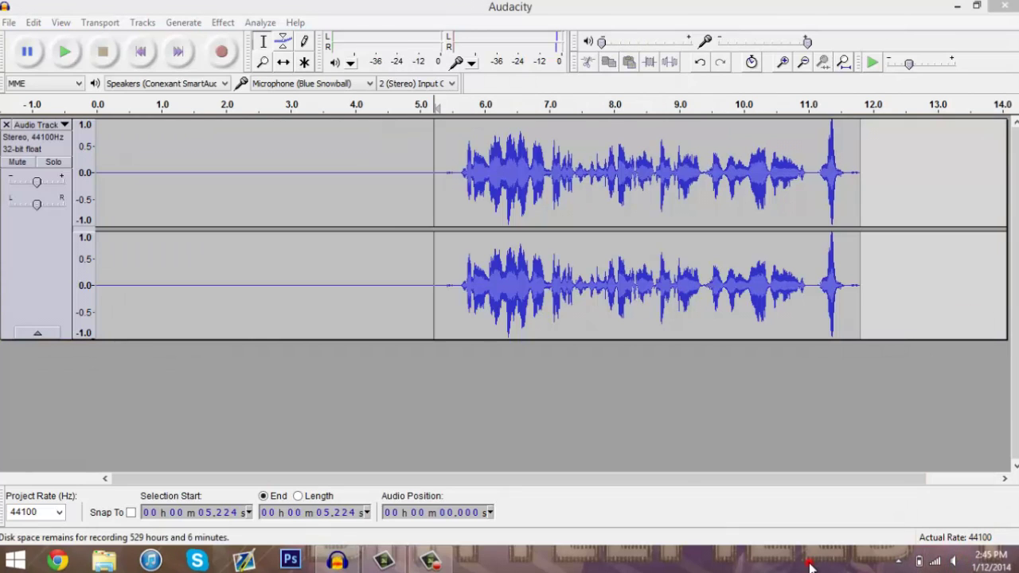
{"action": "left_click", "coordinate": [438, 192]}
{"action": "key", "text": "space"}
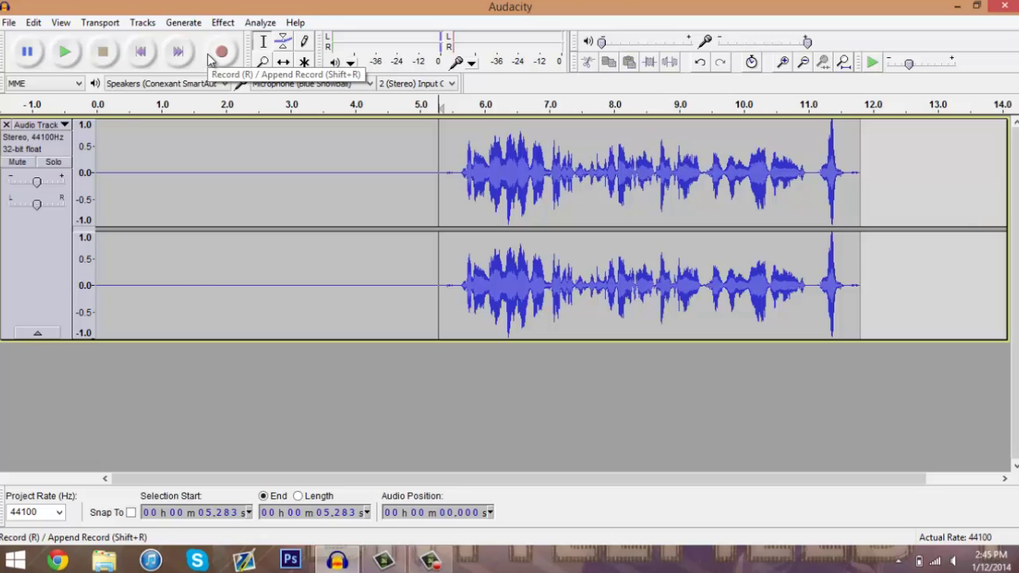
{"action": "left_click", "coordinate": [9, 23]}
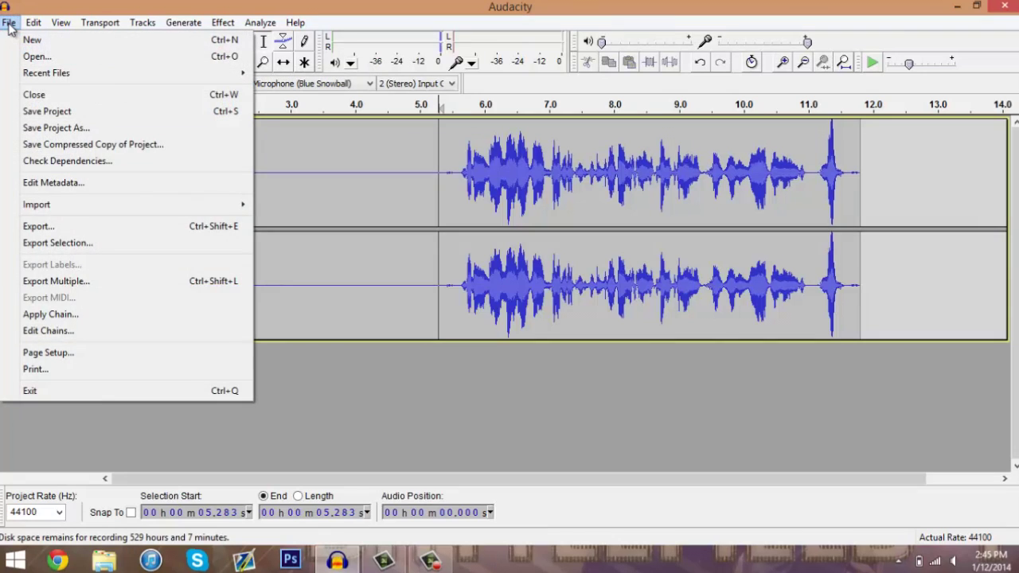
{"action": "left_click", "coordinate": [143, 231]}
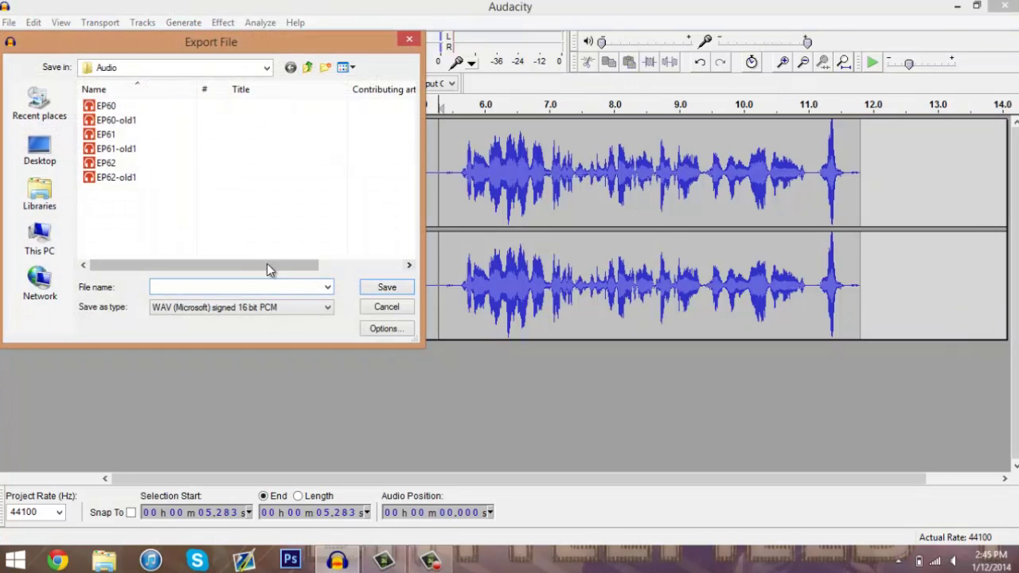
{"action": "left_click", "coordinate": [265, 308]}
{"action": "left_click", "coordinate": [266, 308]}
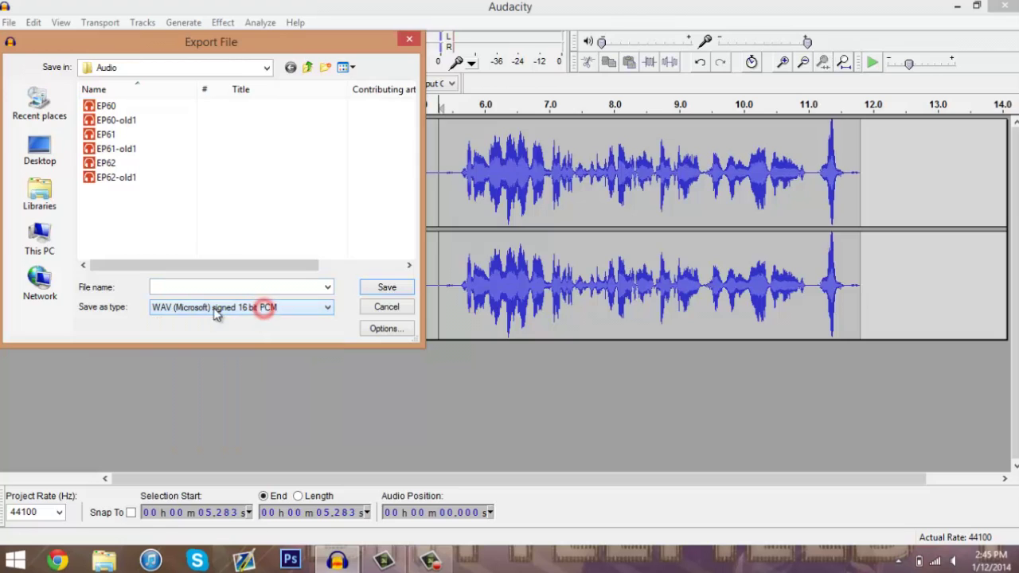
{"action": "left_click", "coordinate": [268, 310]}
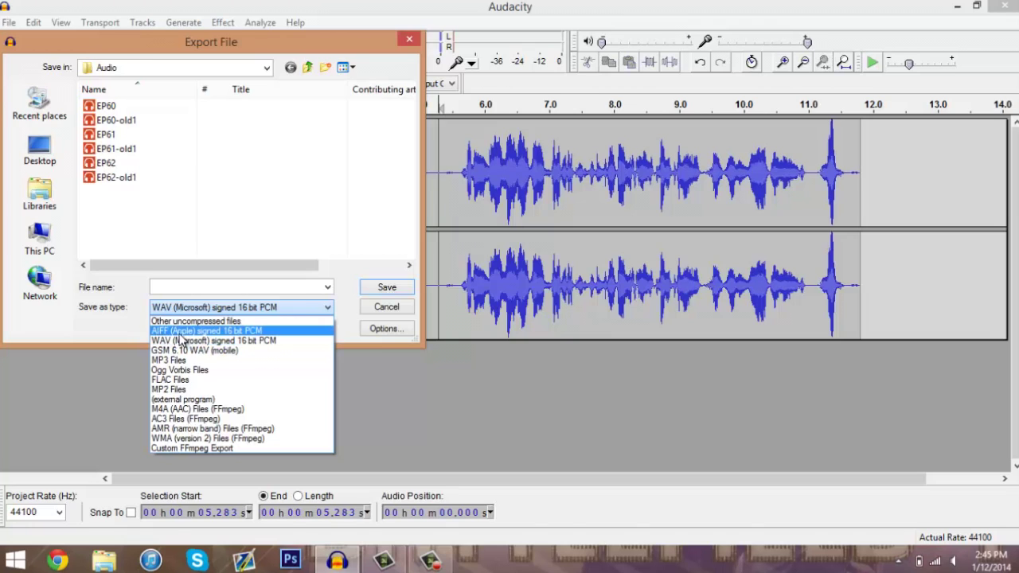
{"action": "left_click", "coordinate": [245, 341]}
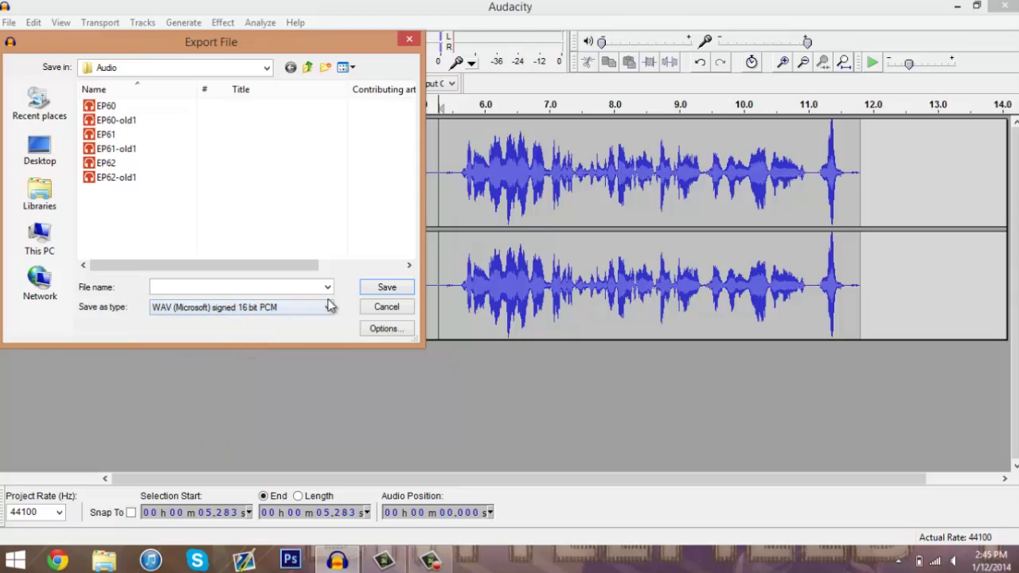
{"action": "left_click", "coordinate": [384, 308]}
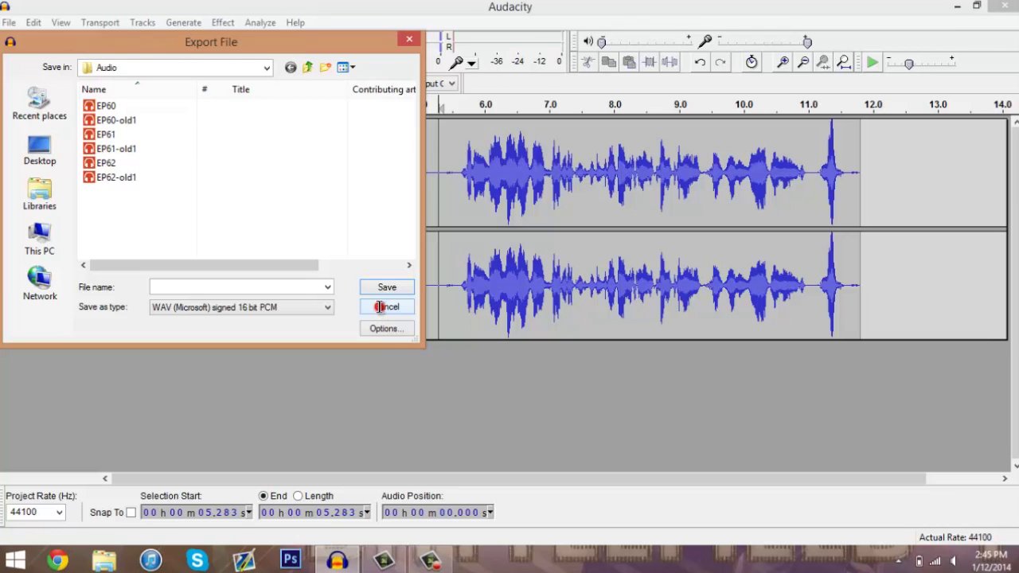